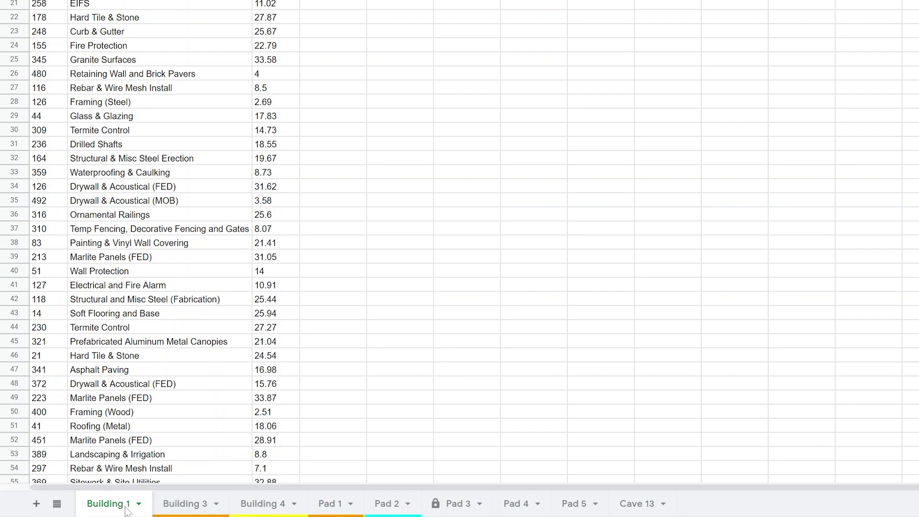
Step: Browse the Building 3 and Building 4 sheets, then Pad 1, checking its tab menu and sheet list
click(197, 506)
click(261, 506)
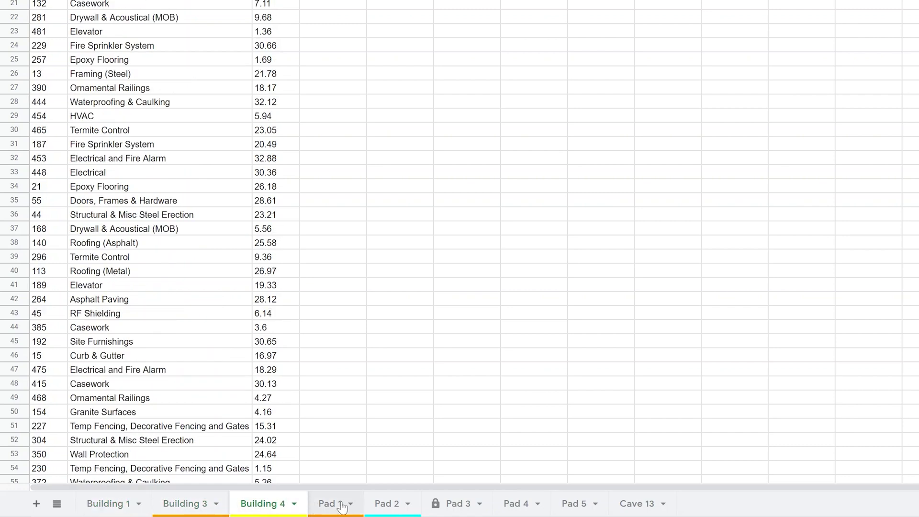
click(335, 506)
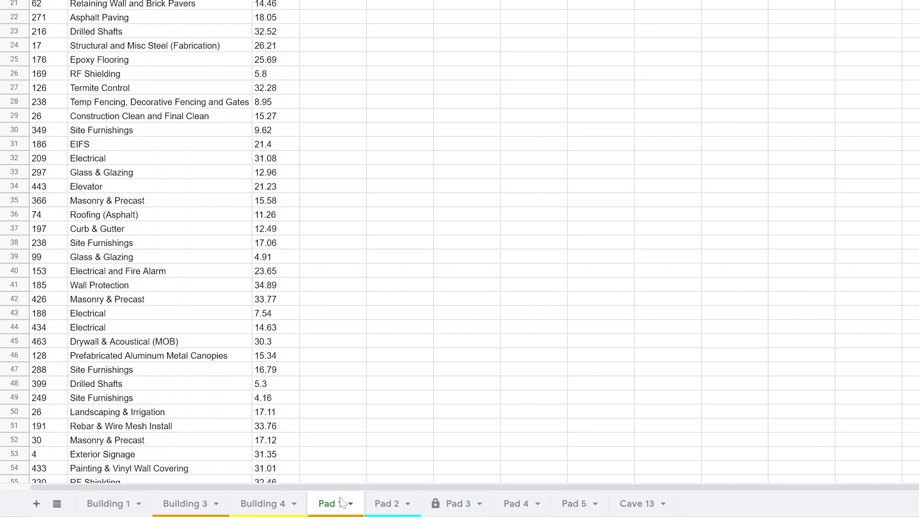
click(349, 504)
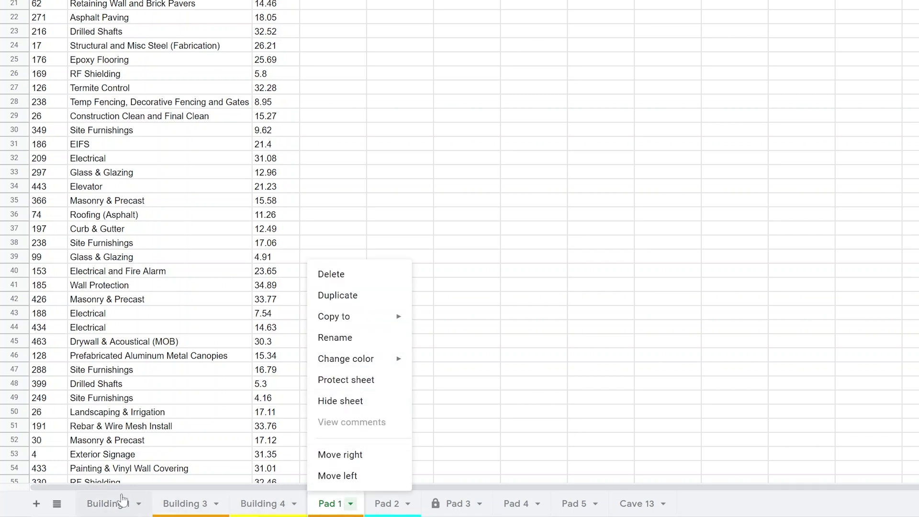
click(57, 503)
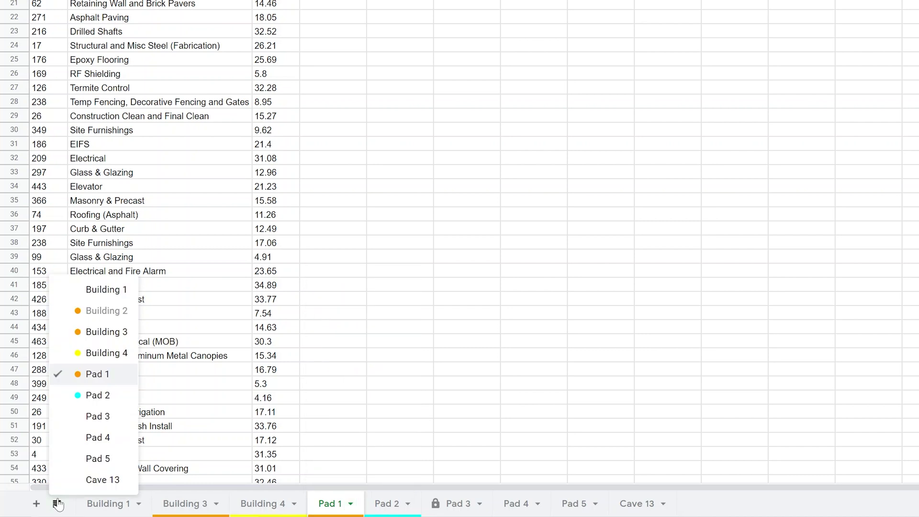
click(57, 503)
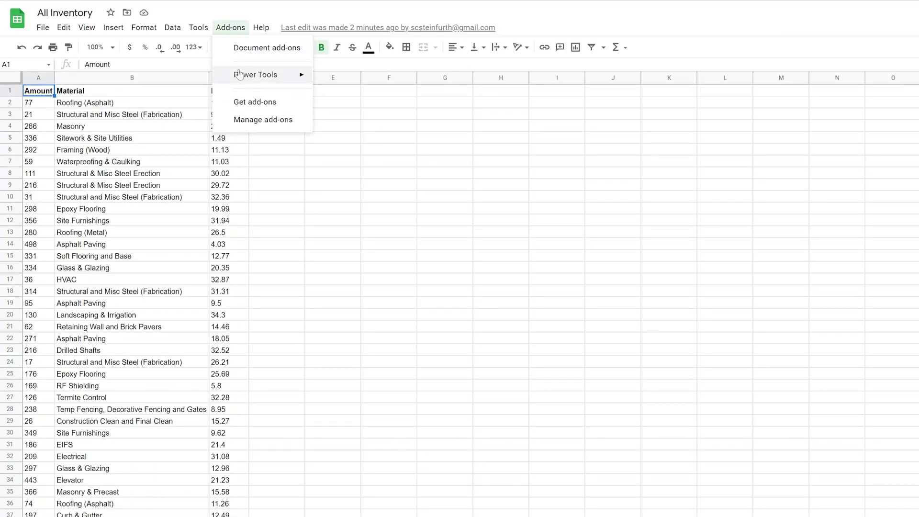
Step: Launch the Power Tools add-on from the Add-ons menu
mouse_move(239, 74)
click(366, 79)
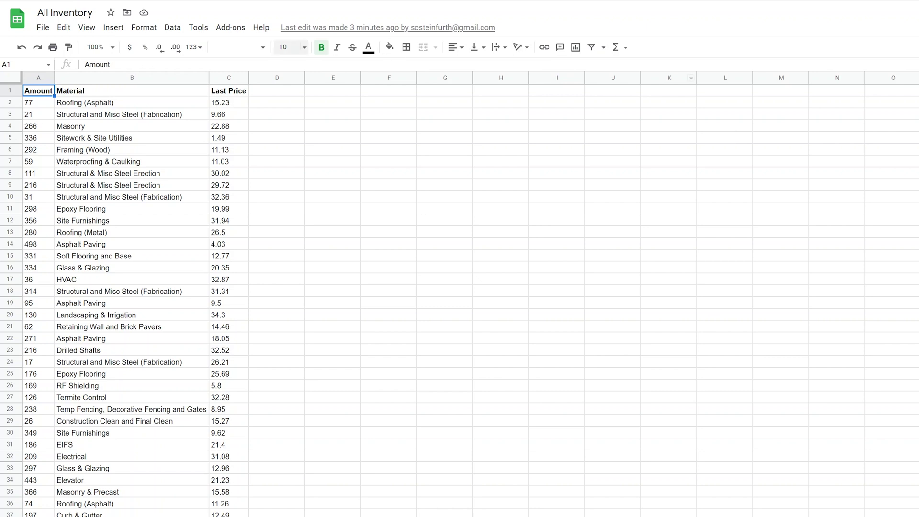
click(232, 27)
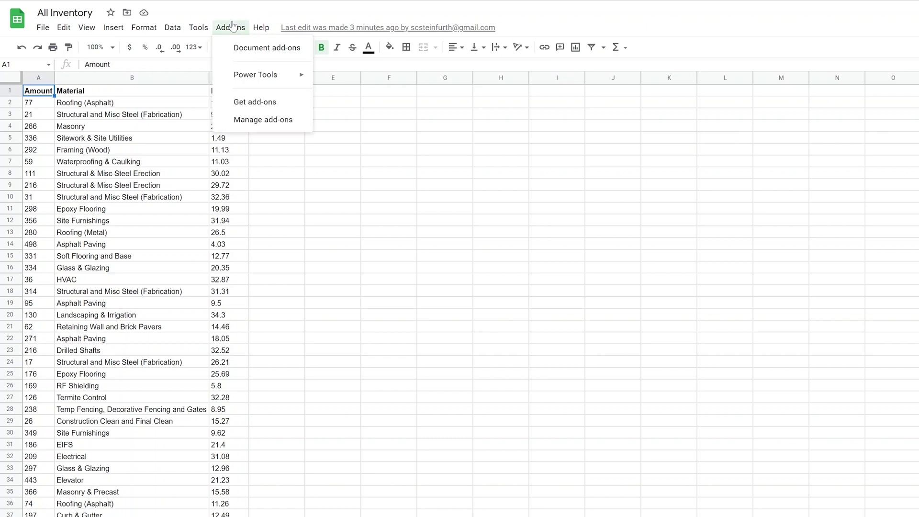
mouse_move(237, 75)
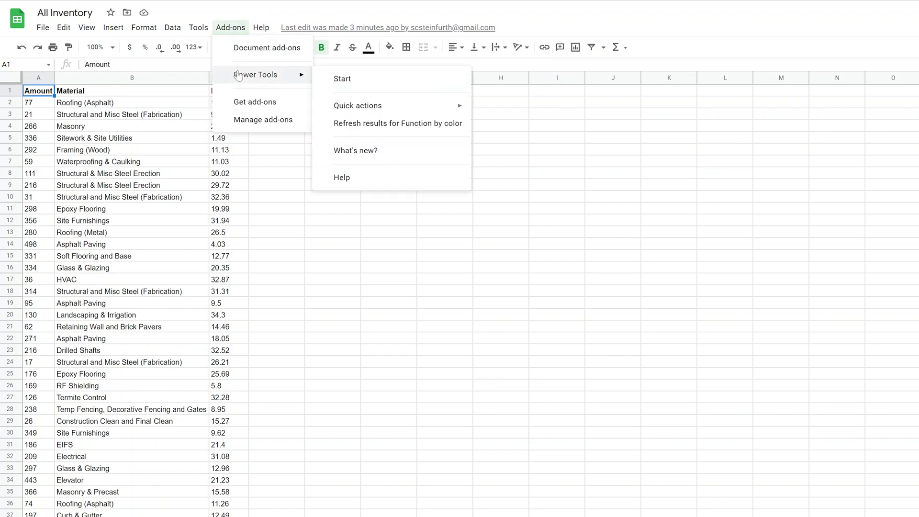
click(361, 78)
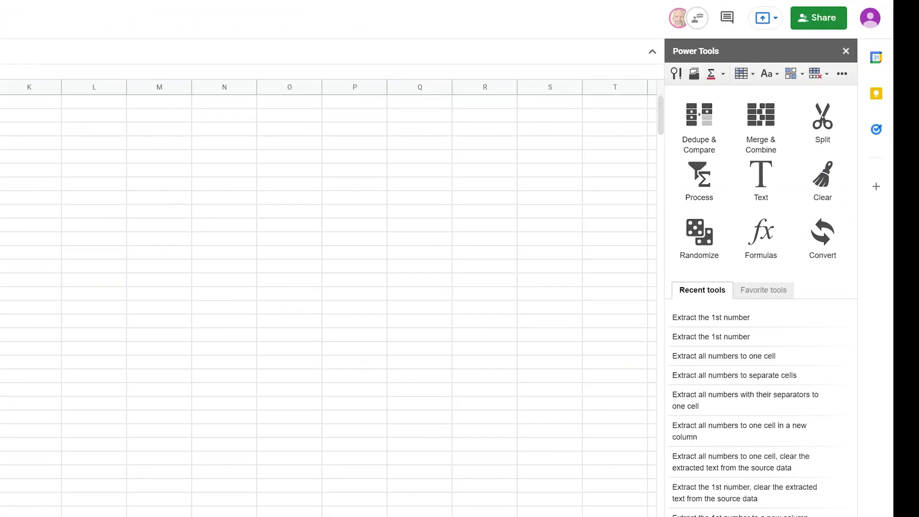
Step: Open Power Tools' Sheets manager and tick the hidden Building 2 sheet in its list
click(700, 77)
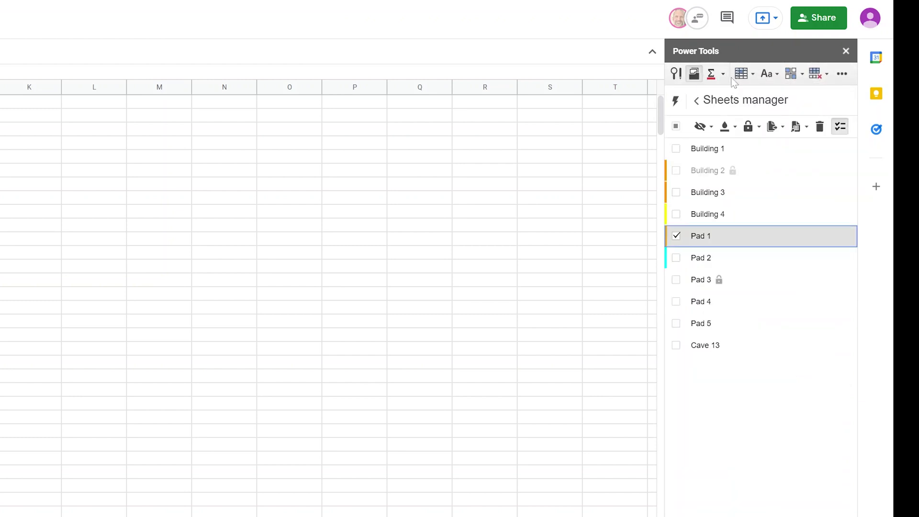
click(752, 74)
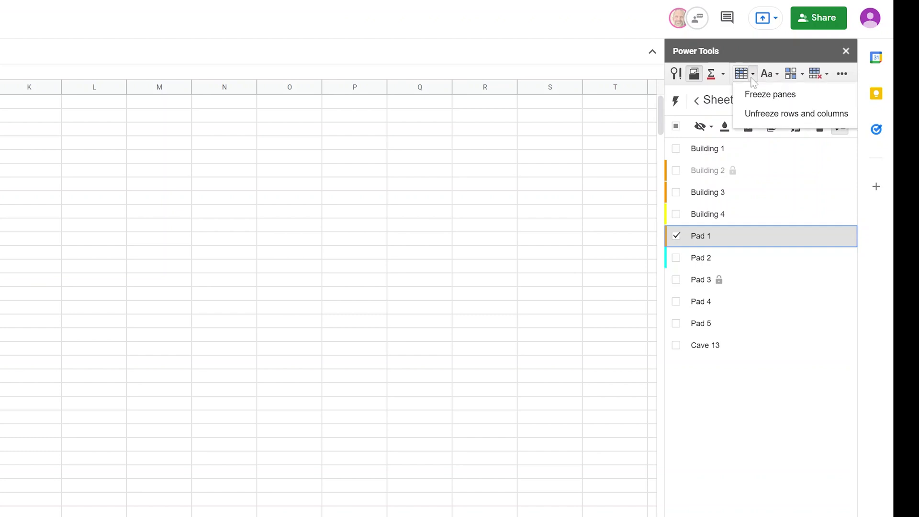
click(751, 76)
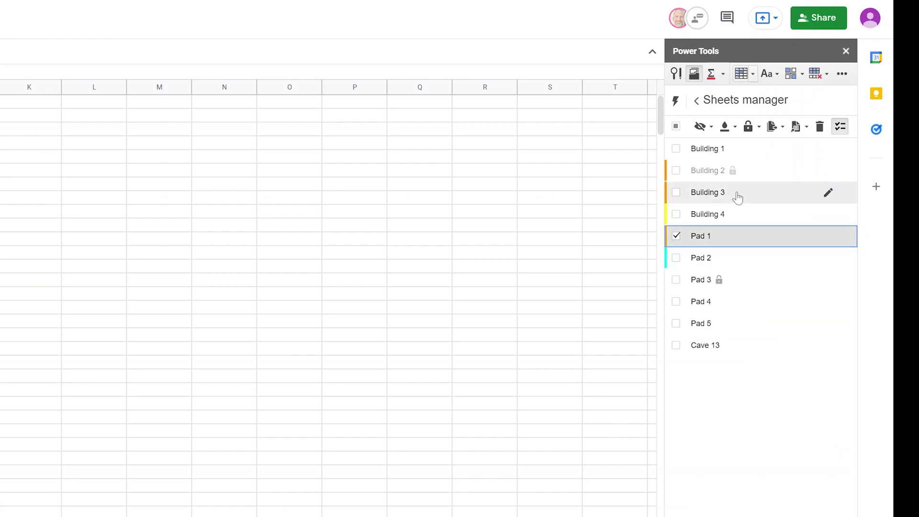
click(723, 173)
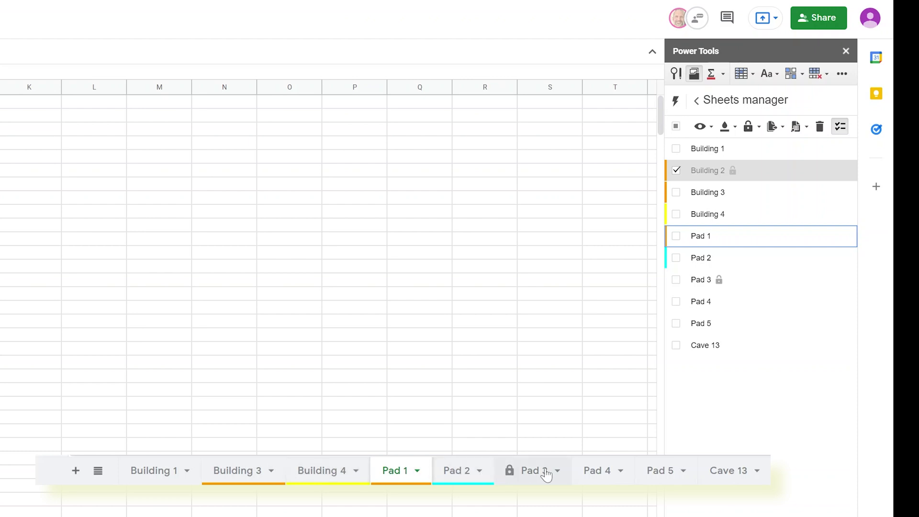
click(97, 470)
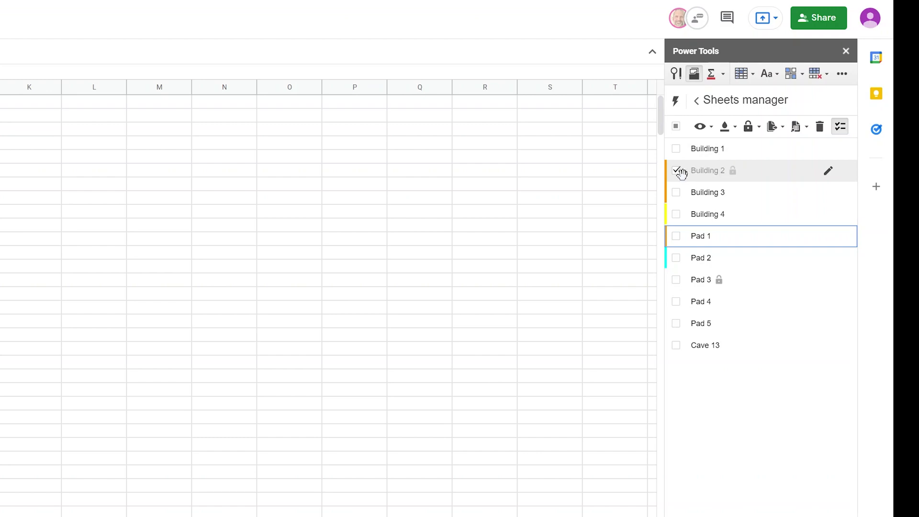
Step: Tick Building 3 and Building 4 too, and confirm Building 2 appears under View > Hidden sheets
click(676, 192)
click(675, 214)
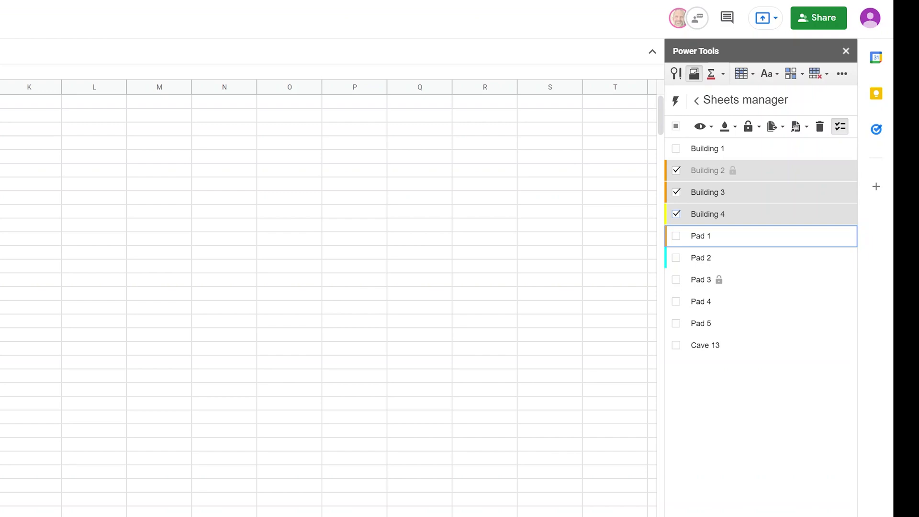
click(59, 43)
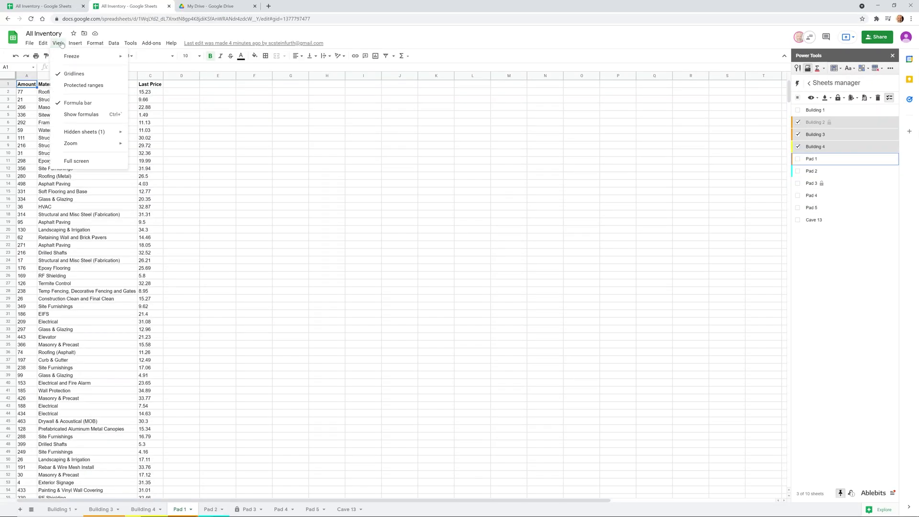
mouse_move(99, 132)
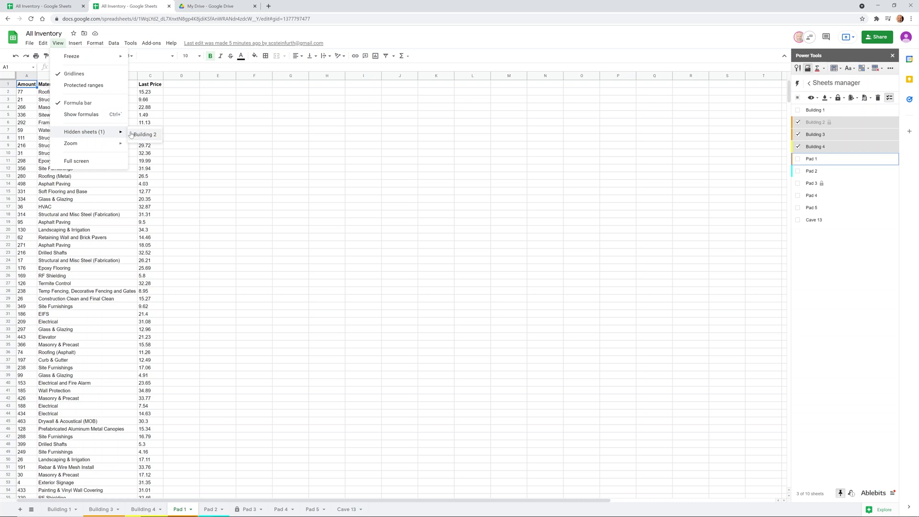
click(827, 83)
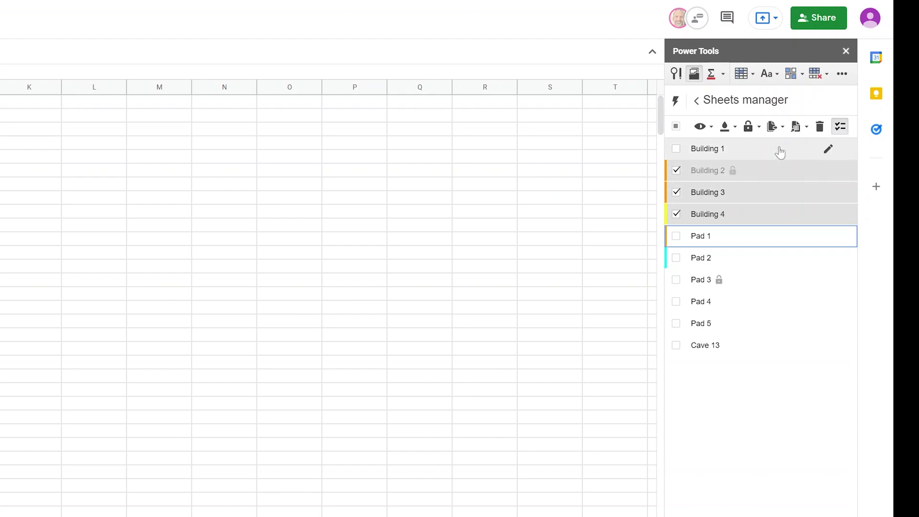
Step: Move the three chosen Building sheets to Multiple new spreadsheets and confirm the move
click(797, 130)
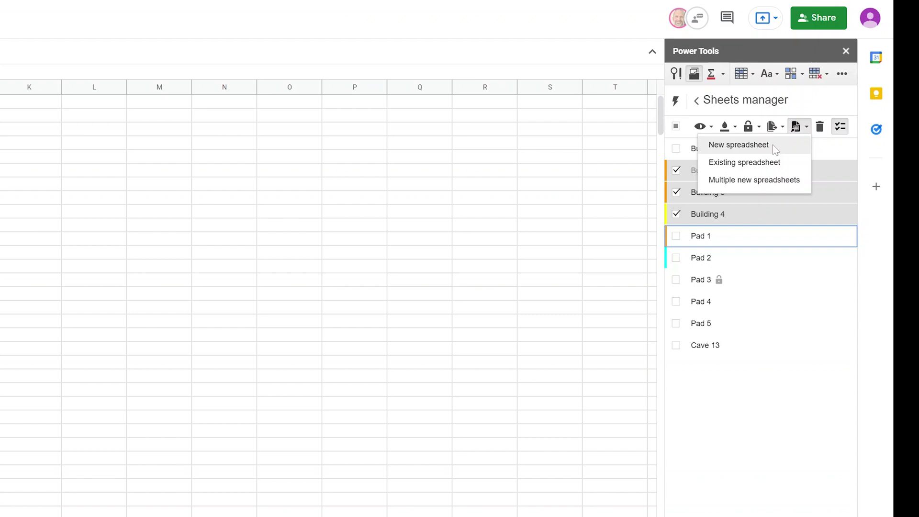
click(765, 180)
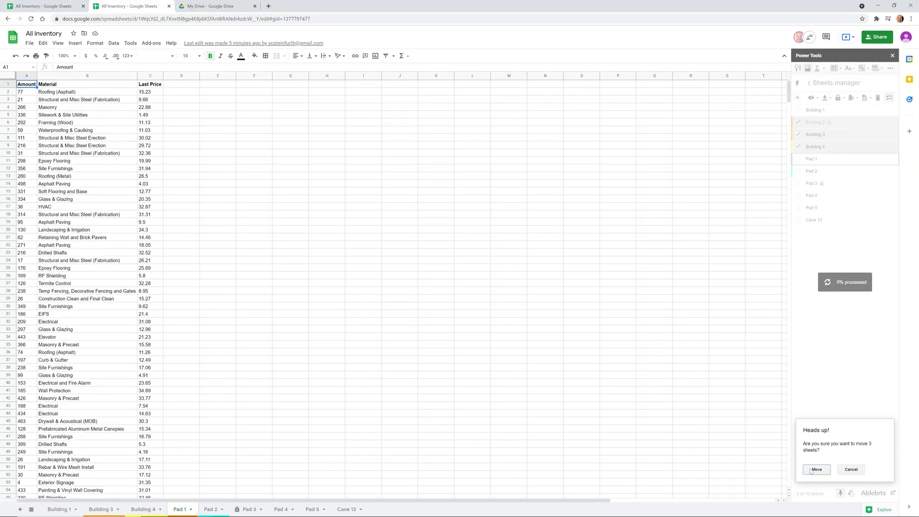
click(810, 468)
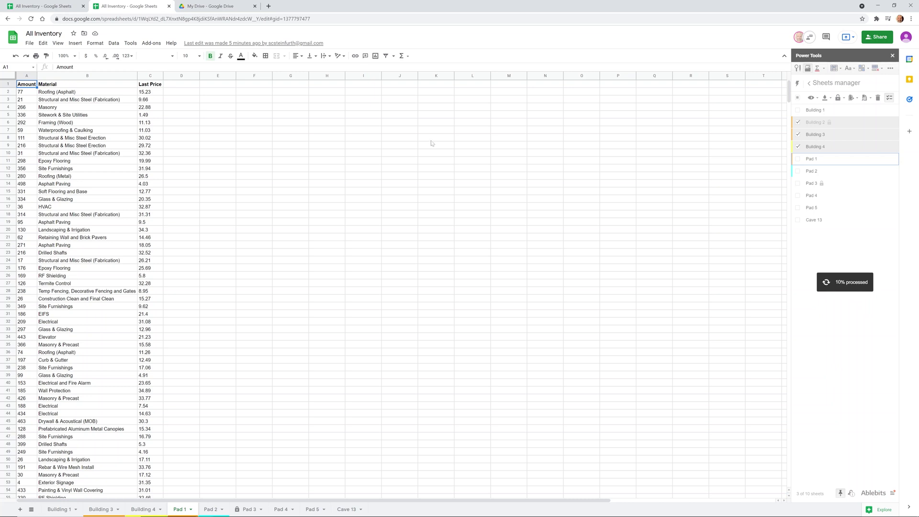
click(231, 7)
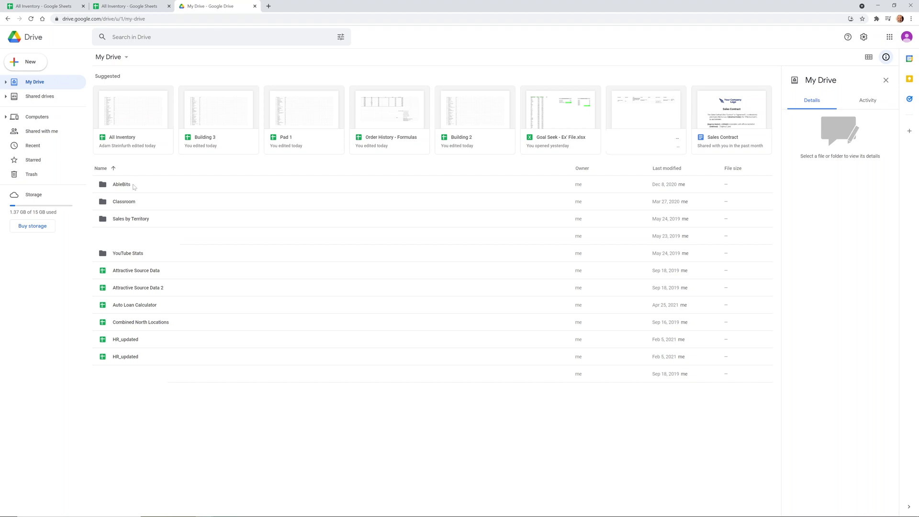
Step: Open the AbleBits > Sheets Manager > All Inventory folder in Drive and select the new Building spreadsheets
double_click(134, 186)
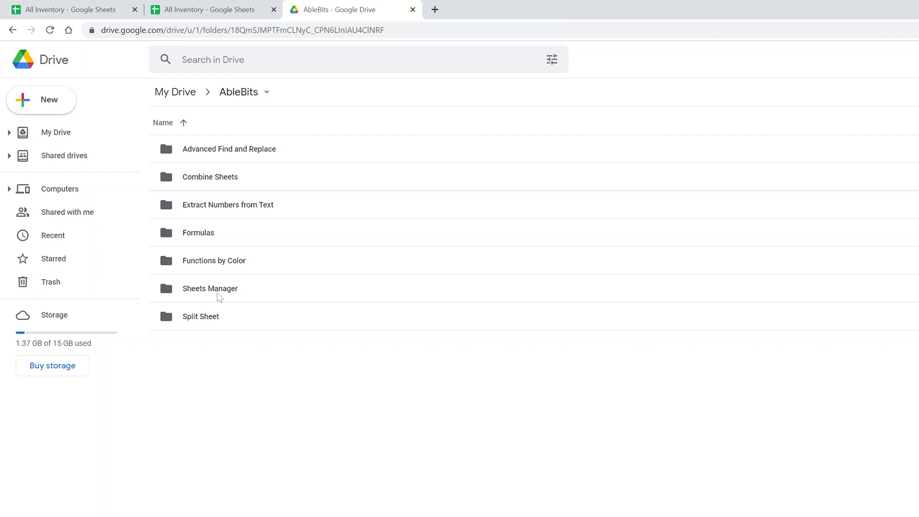
double_click(216, 296)
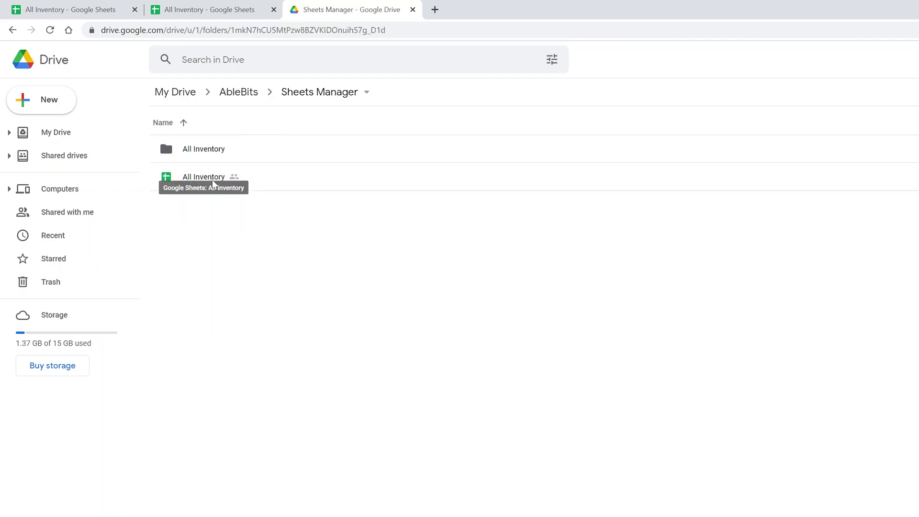
double_click(222, 150)
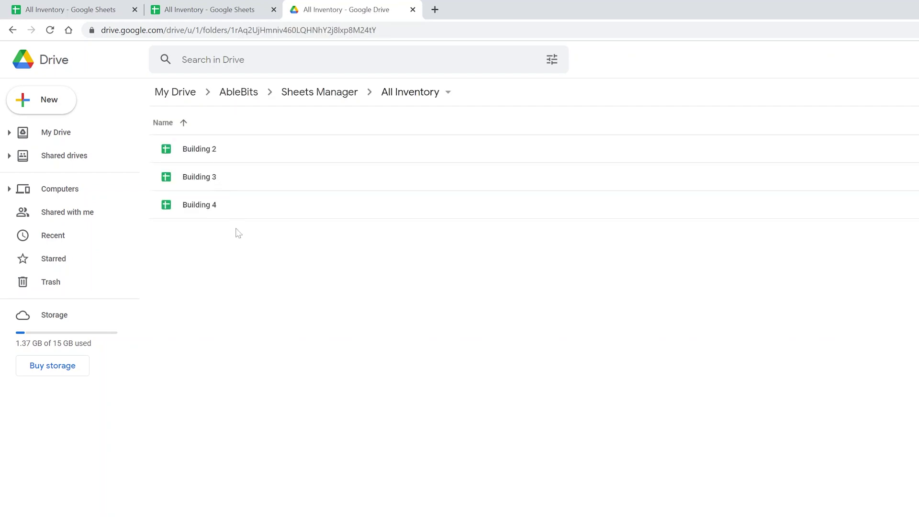
click(212, 206)
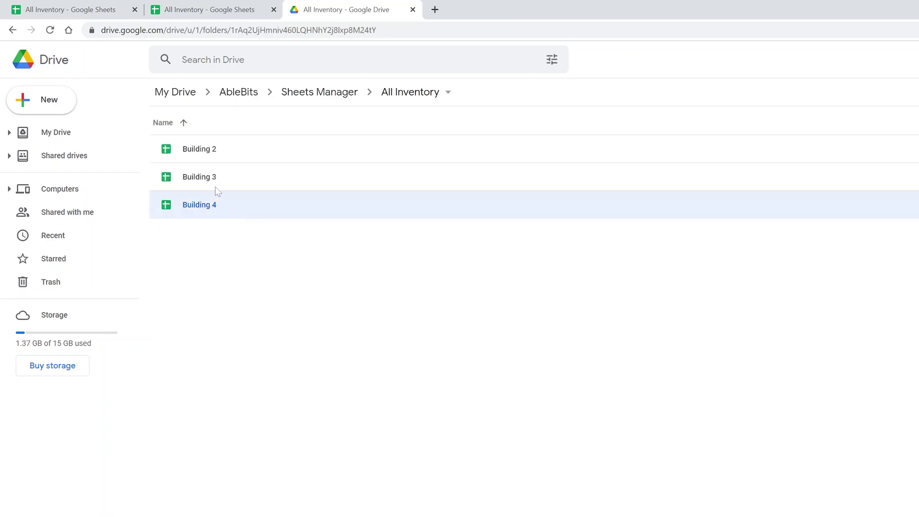
click(218, 186)
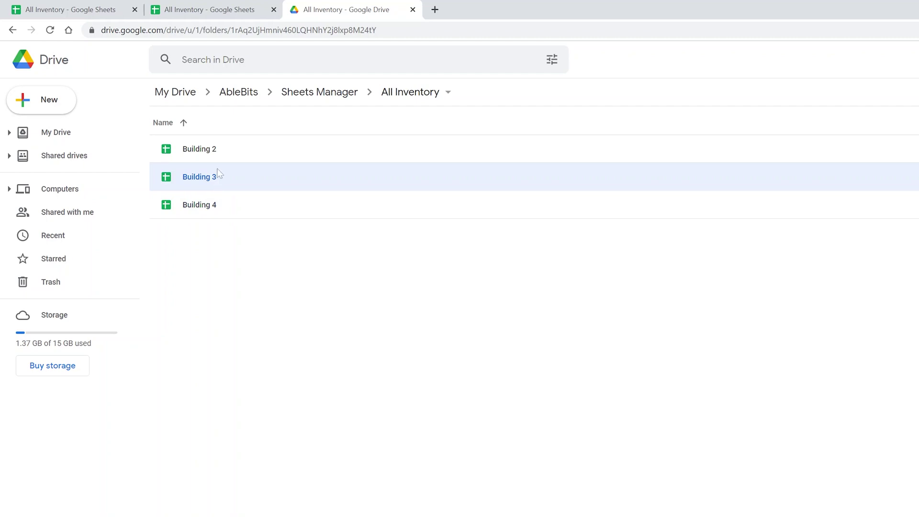
Step: Close the sheets-moved confirmation in All Inventory and go back to the Drive folder
click(214, 14)
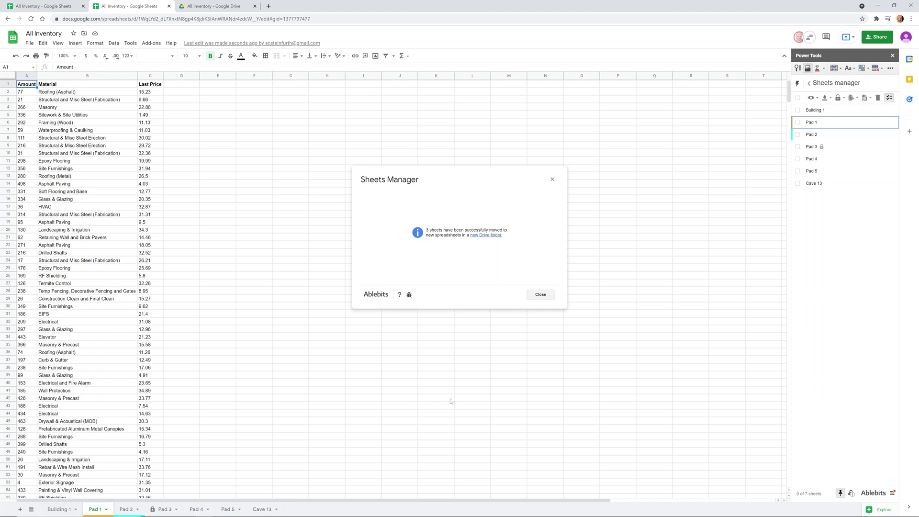
click(549, 295)
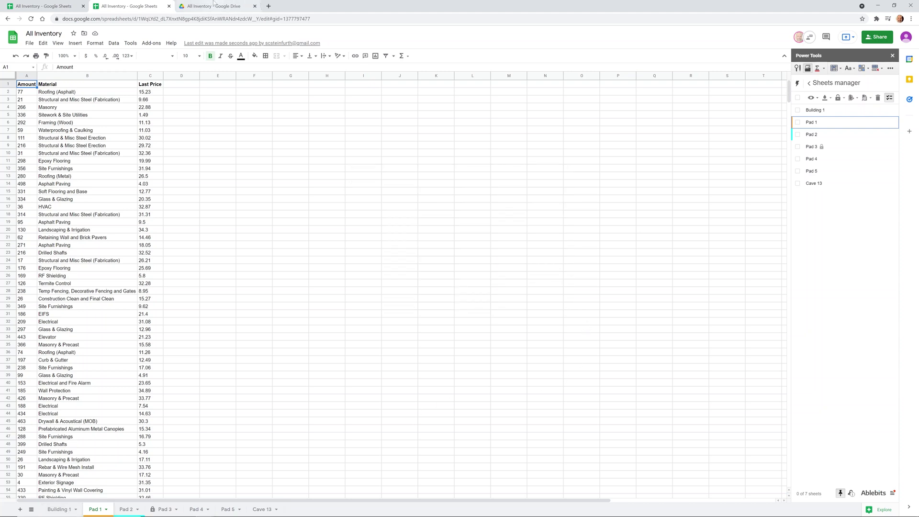
click(214, 6)
Step: View the details of the Building 2, 3 and 4 files, then return to the All Inventory spreadsheet
click(135, 98)
click(134, 110)
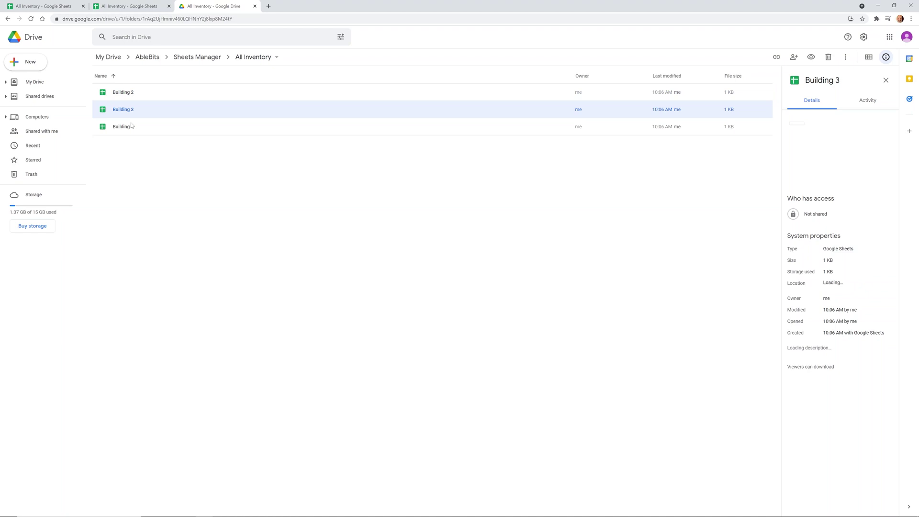
click(133, 127)
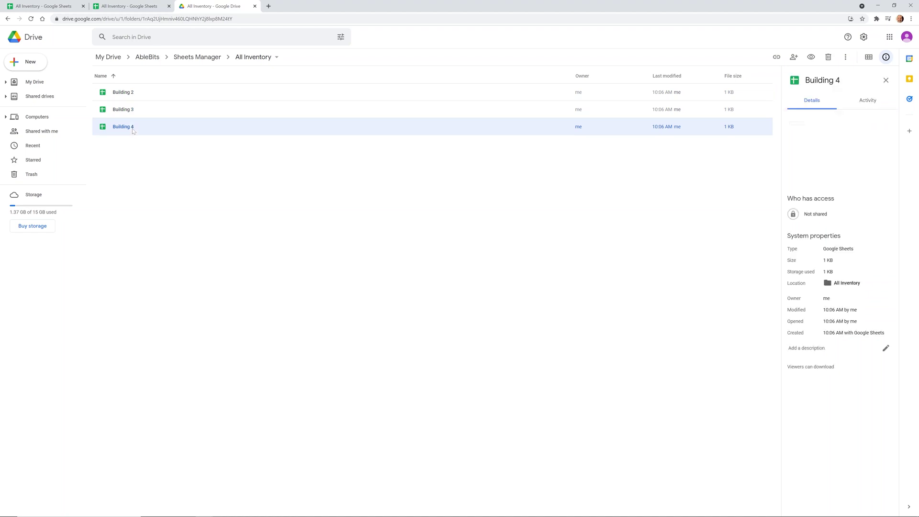
click(152, 98)
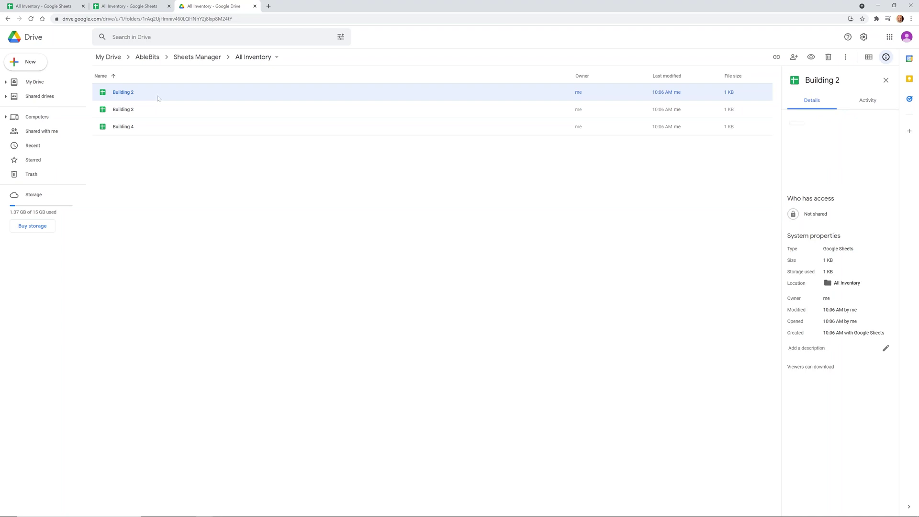
click(156, 109)
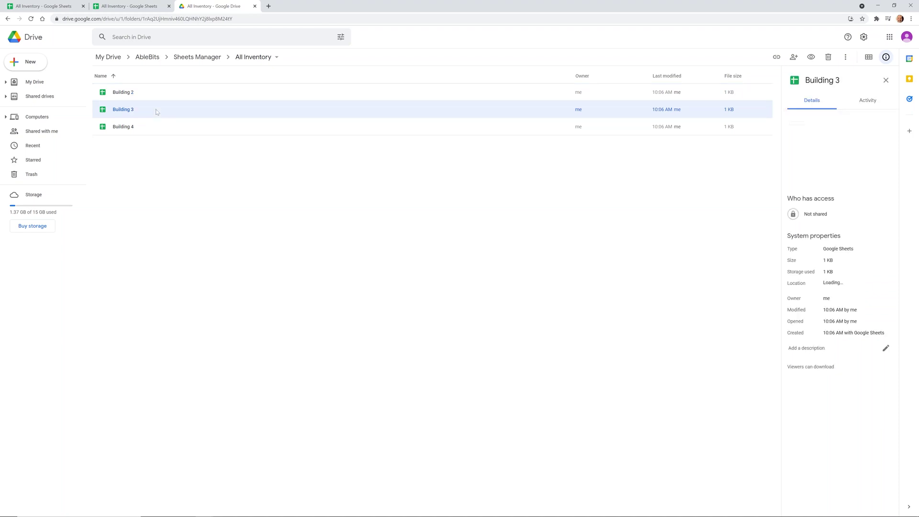
click(157, 126)
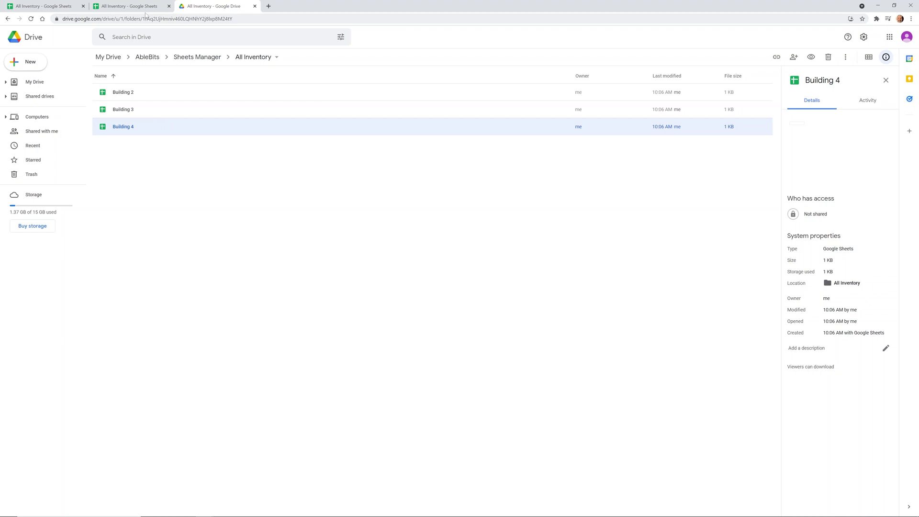
click(142, 7)
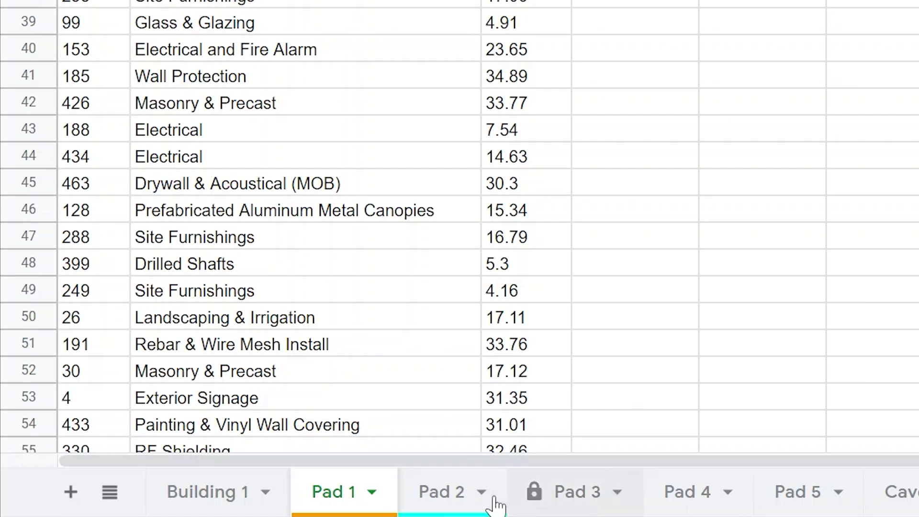
Step: Show the Pad 2 sheet and its tab menu's Copy to options: New or Existing spreadsheet
click(485, 492)
click(482, 492)
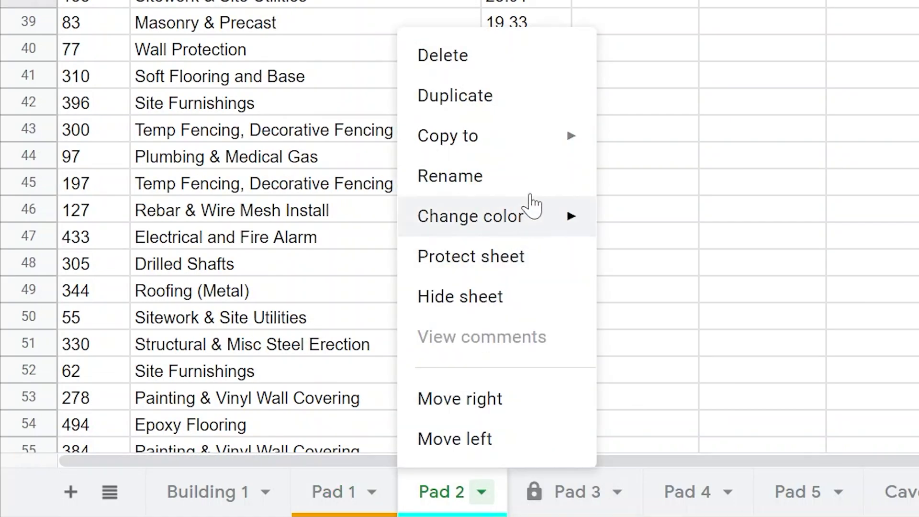
mouse_move(534, 158)
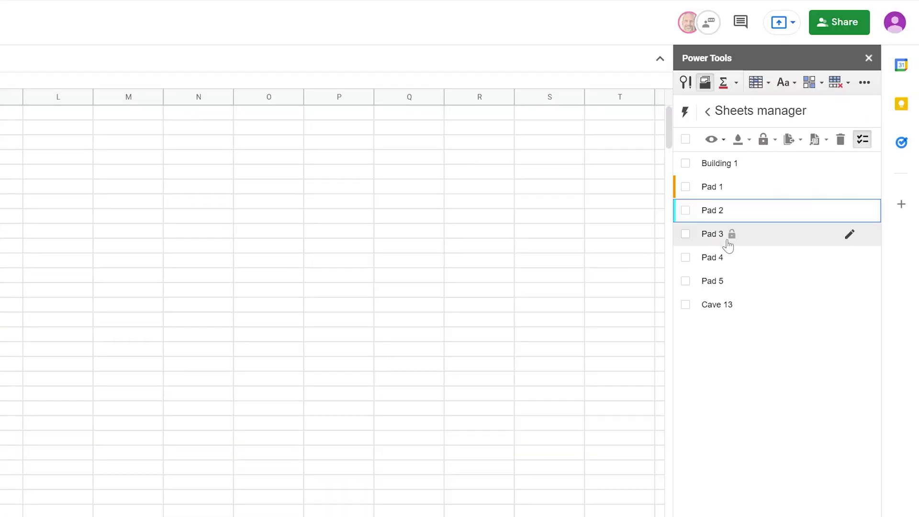
Step: In the Sheets manager list, tick Pad 2, then Pad 3, ending with only Pad 5 selected
click(776, 211)
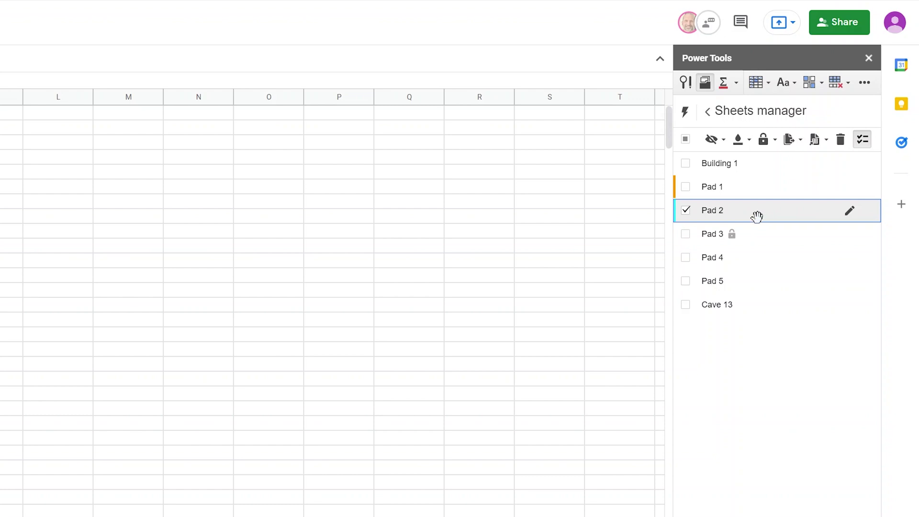
click(701, 234)
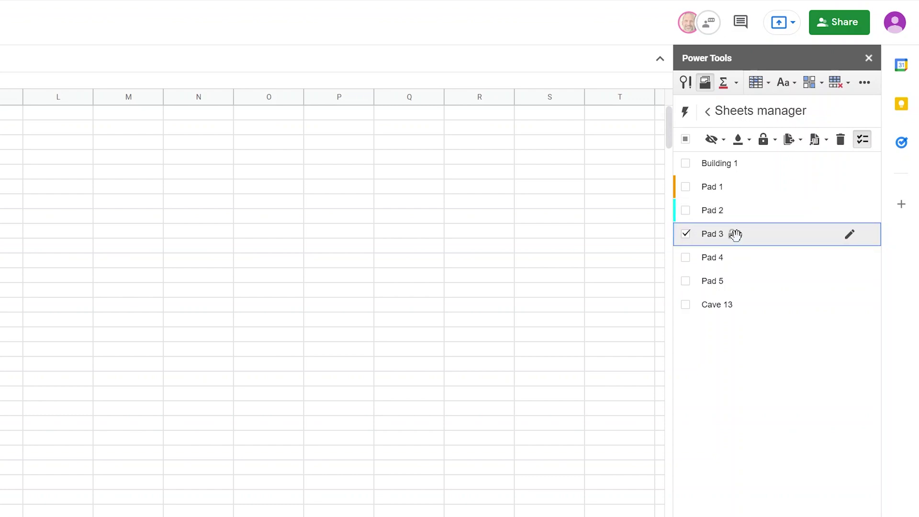
click(751, 277)
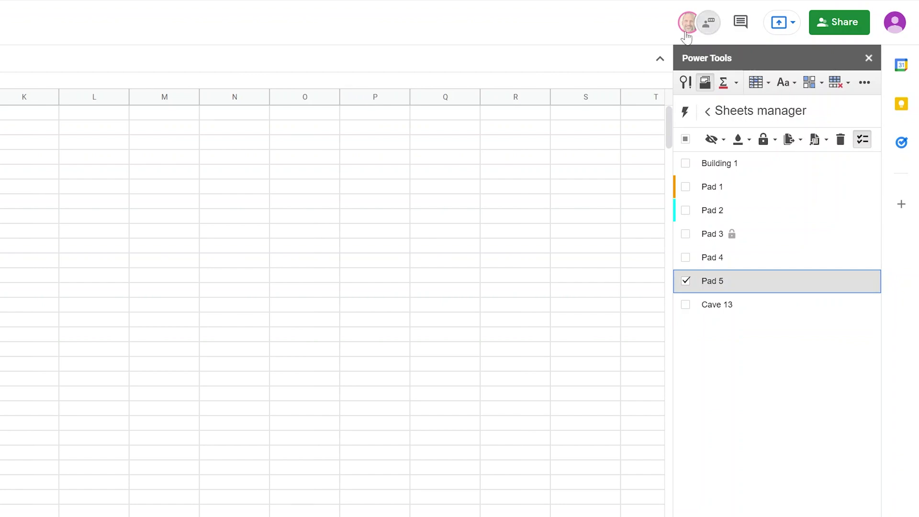
mouse_move(687, 34)
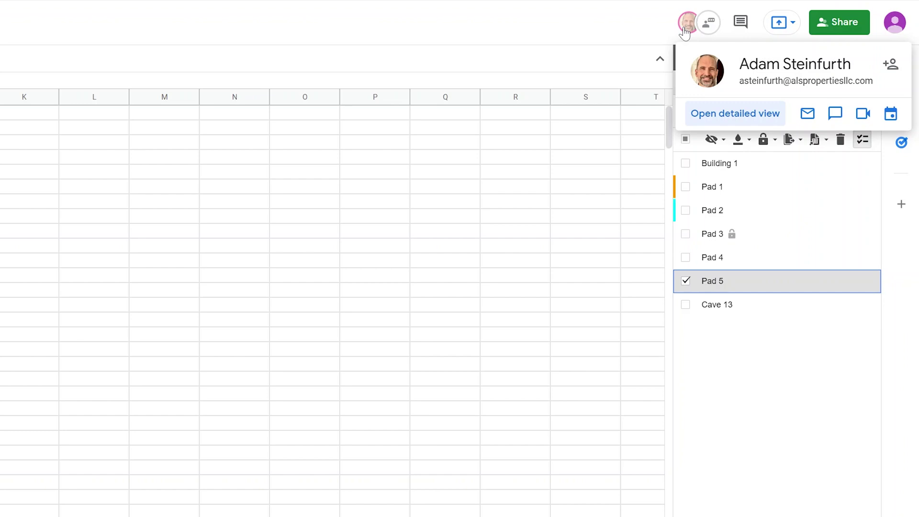
drag(739, 63, 808, 63)
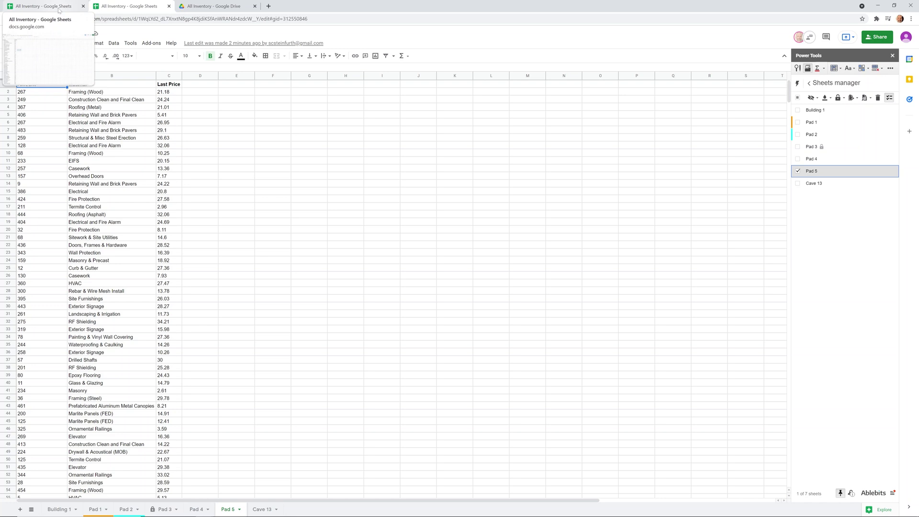
Step: In the collaborator's tab, look over Pad 3 cells D12:E15, then switch to the Pad 5 sheet
click(59, 9)
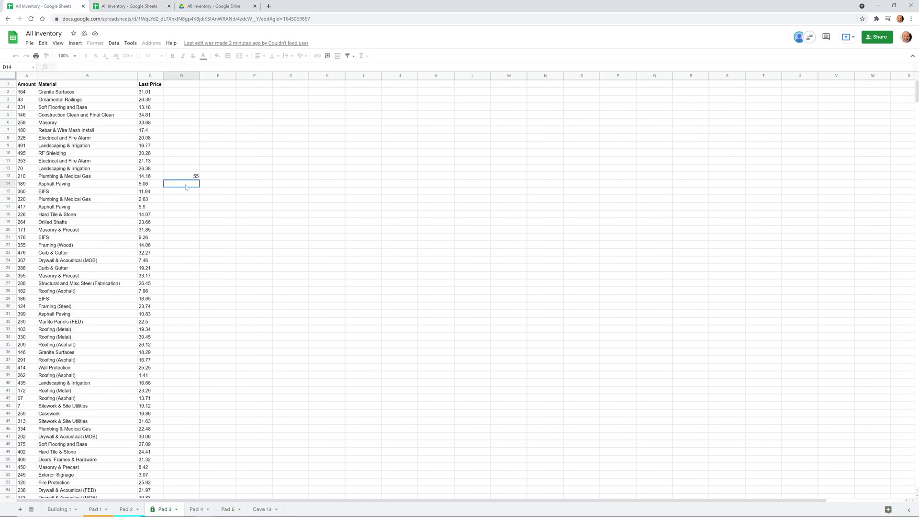
drag(189, 168, 205, 192)
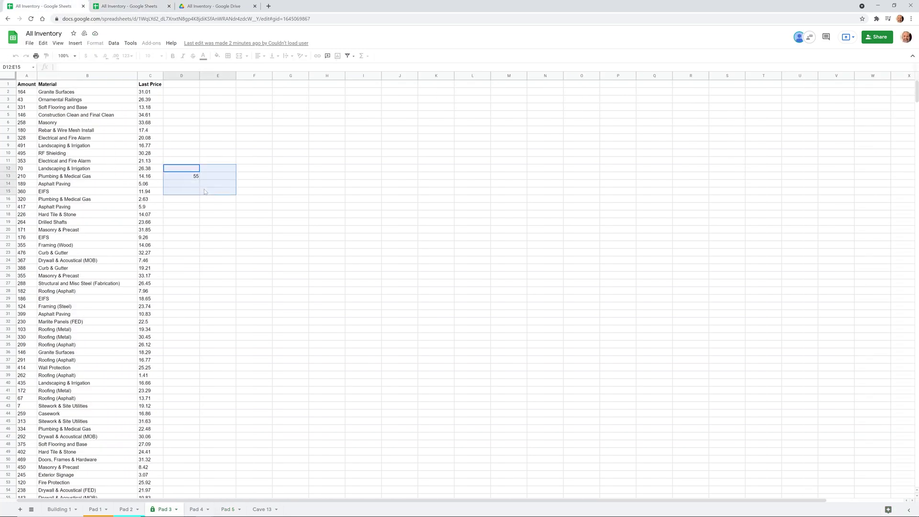
click(186, 177)
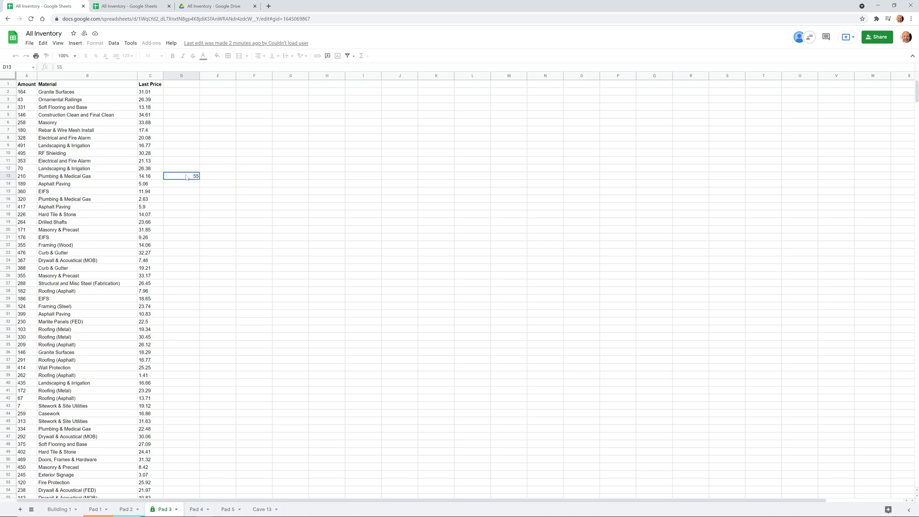
click(227, 509)
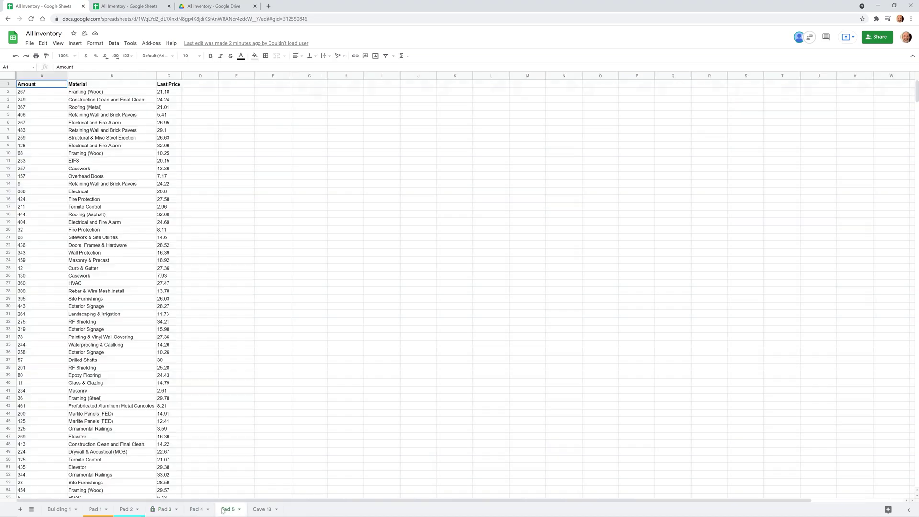
Step: Enter 400 as the Roofing (Metal) amount in cell A4, then return to the owner's tab
click(202, 141)
click(223, 133)
click(189, 114)
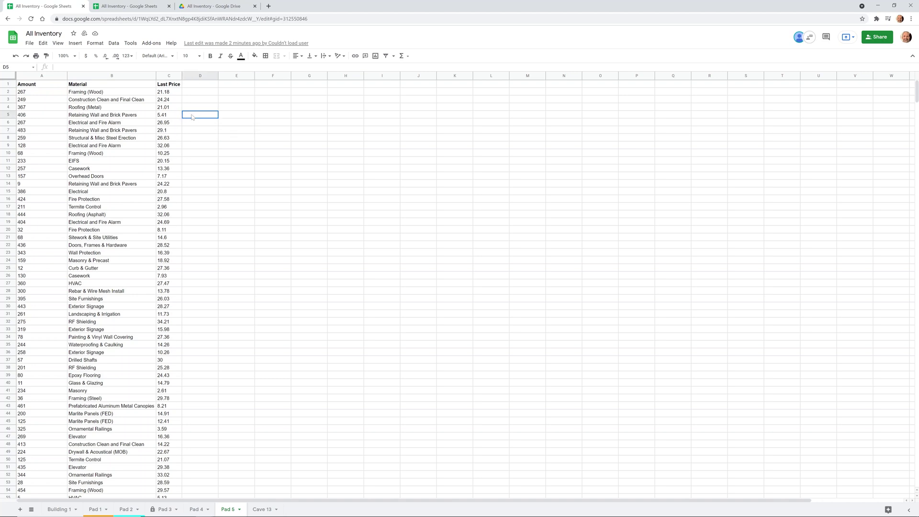
click(199, 106)
key(Left)
key(Left)
key(Left)
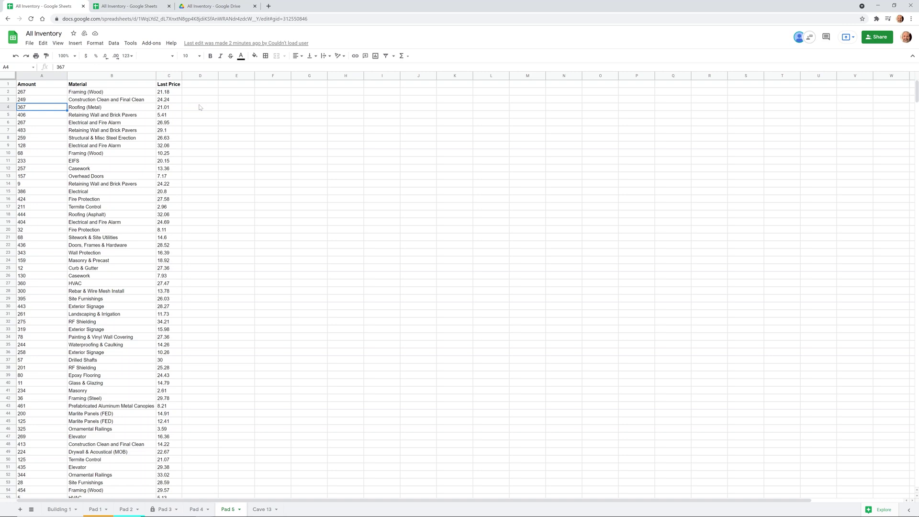
text(400)
key(Return)
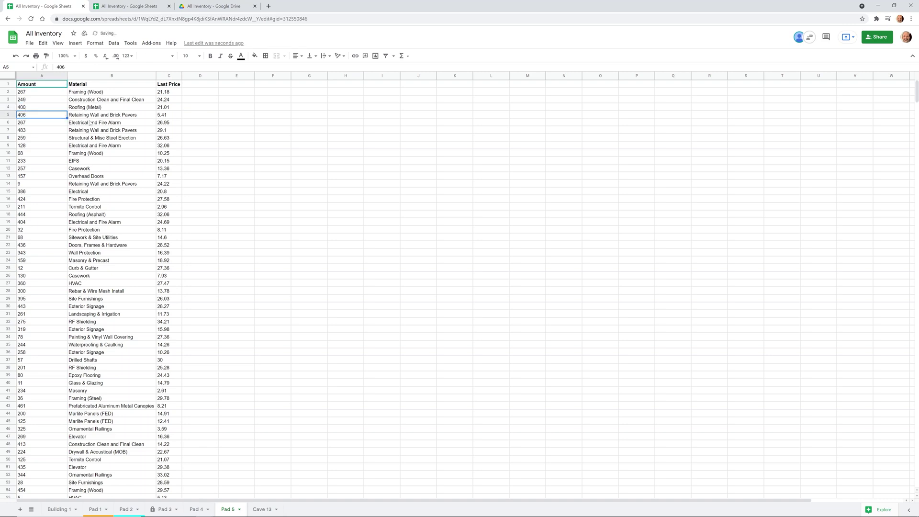
click(61, 107)
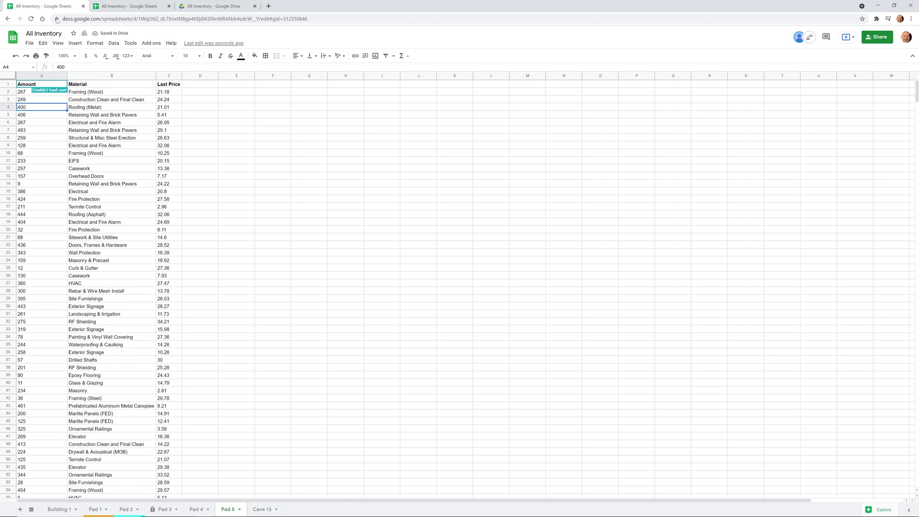
click(121, 7)
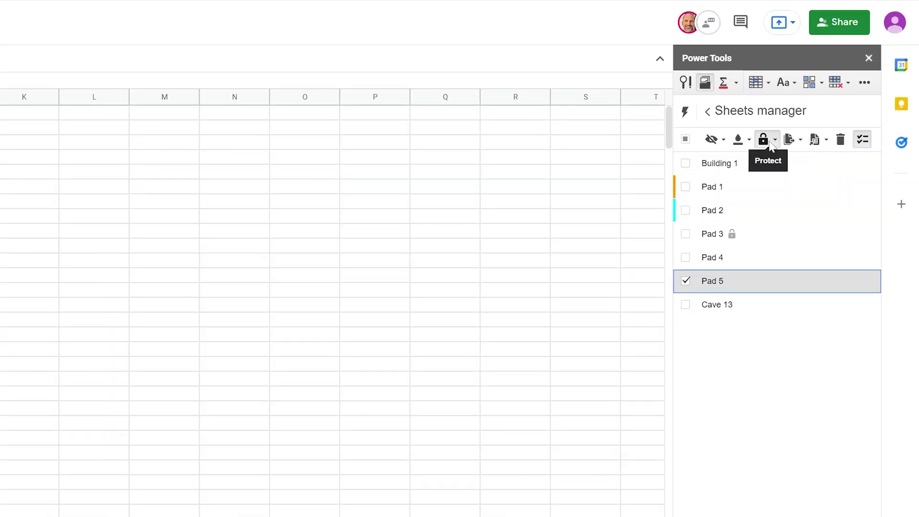
Step: Apply Restrict editing to the ticked Pad 5, then select a cell in the collaborator's browser tab
click(771, 146)
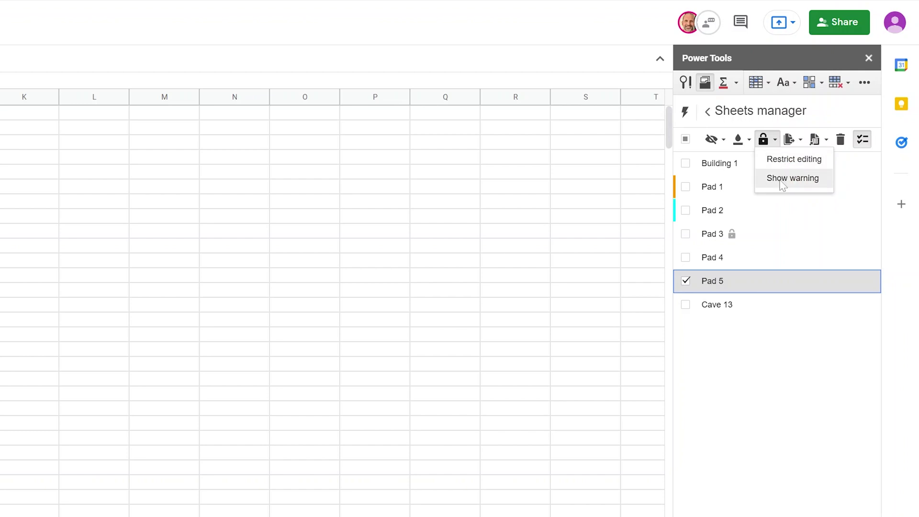
click(802, 159)
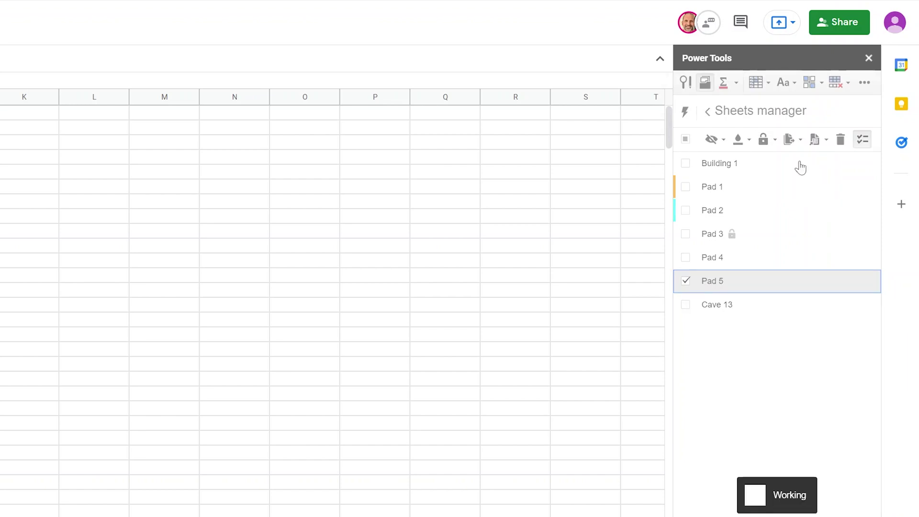
click(44, 6)
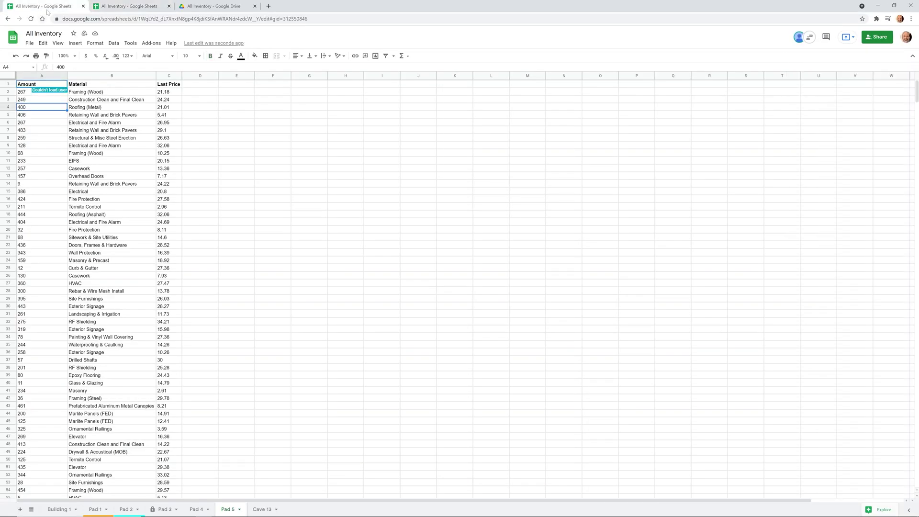
click(211, 153)
Step: Check A4 (400) as the collaborator, then in the owner's tab open and dismiss the Pad 5 tab menu
click(43, 108)
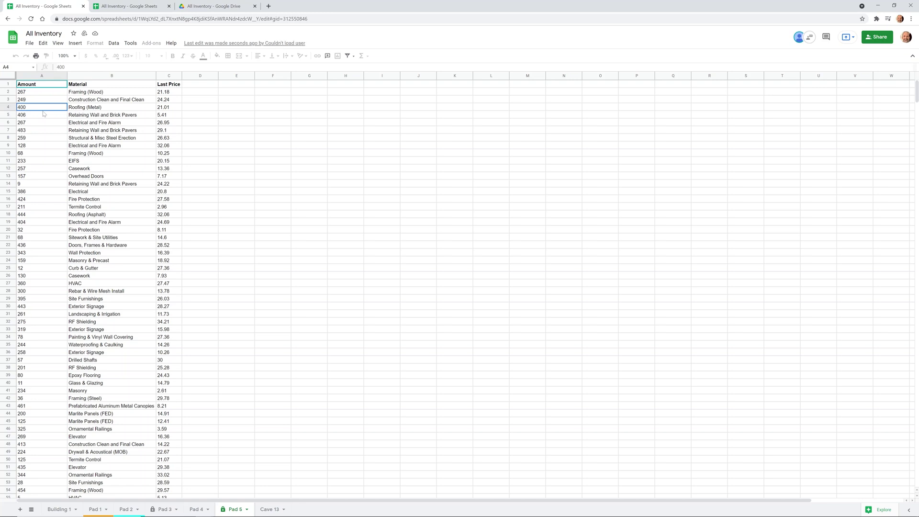
click(129, 6)
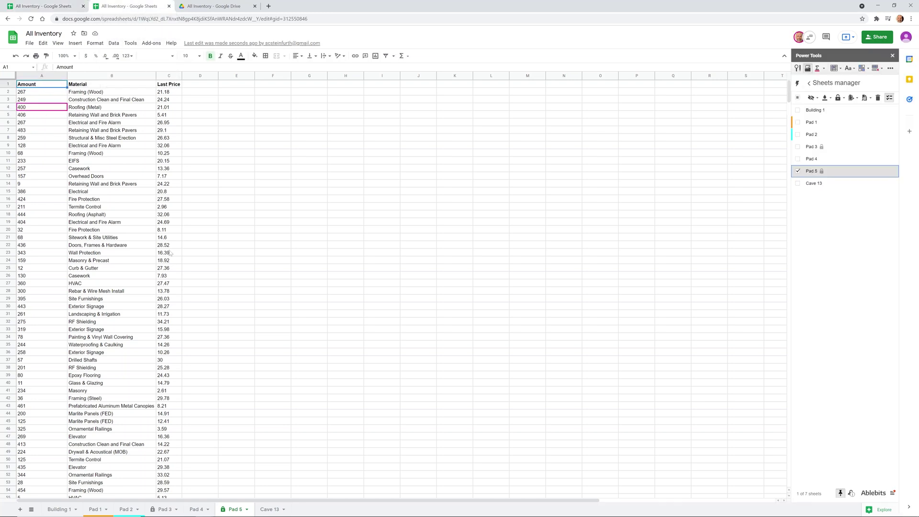
click(247, 509)
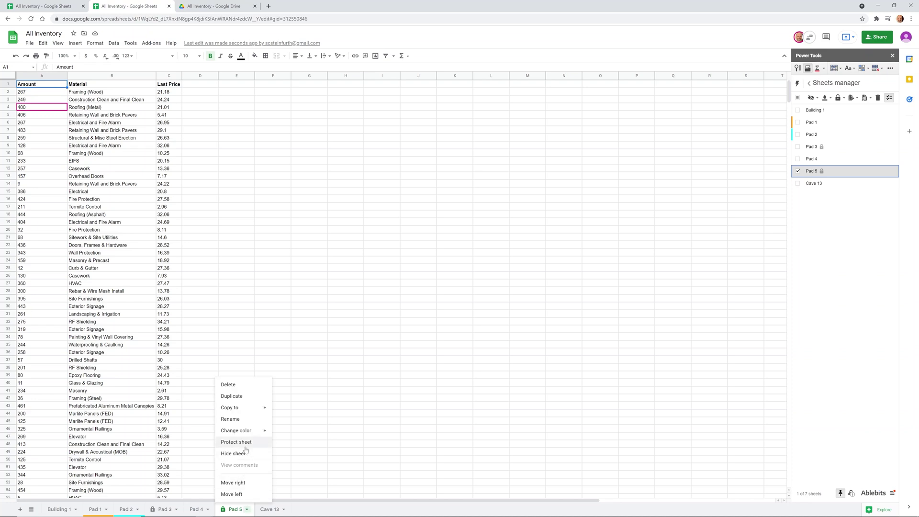
click(467, 282)
click(847, 170)
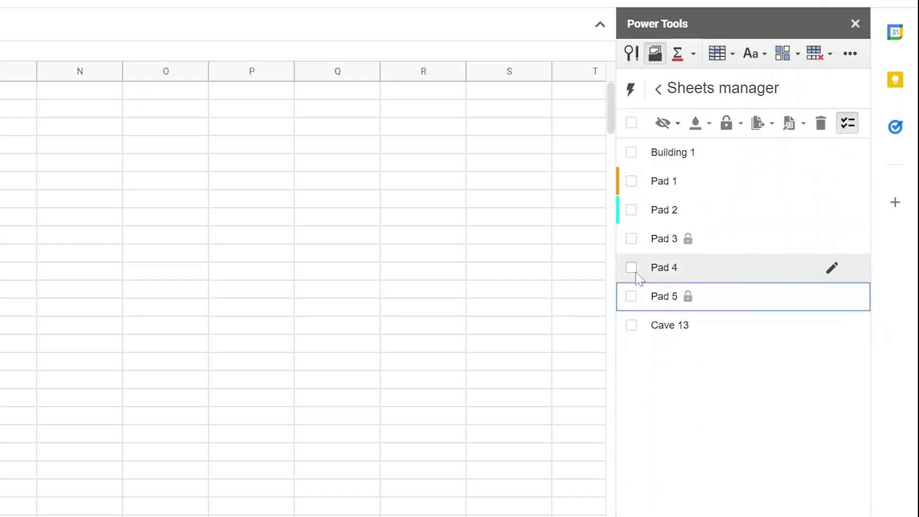
Step: Tick the Pad 4 and Pad 1 checkboxes, then go back to the Power Tools Process list
click(632, 269)
click(676, 182)
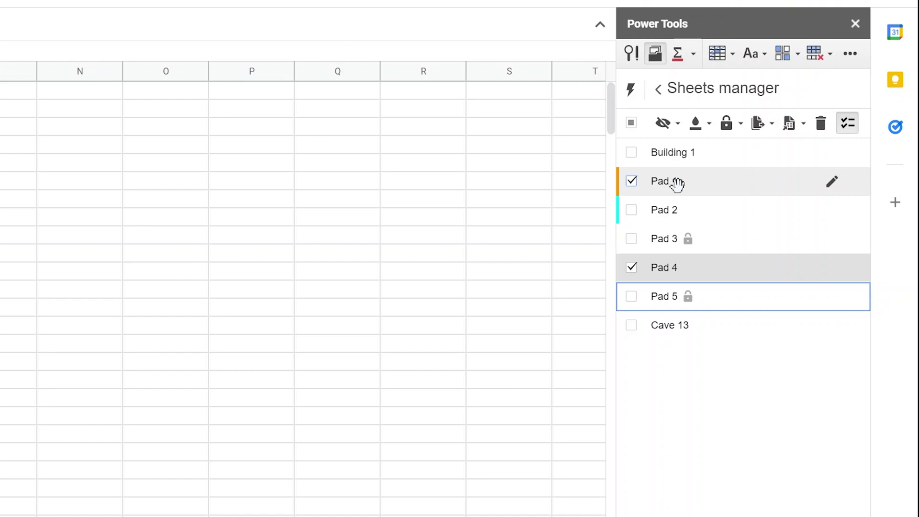
click(659, 89)
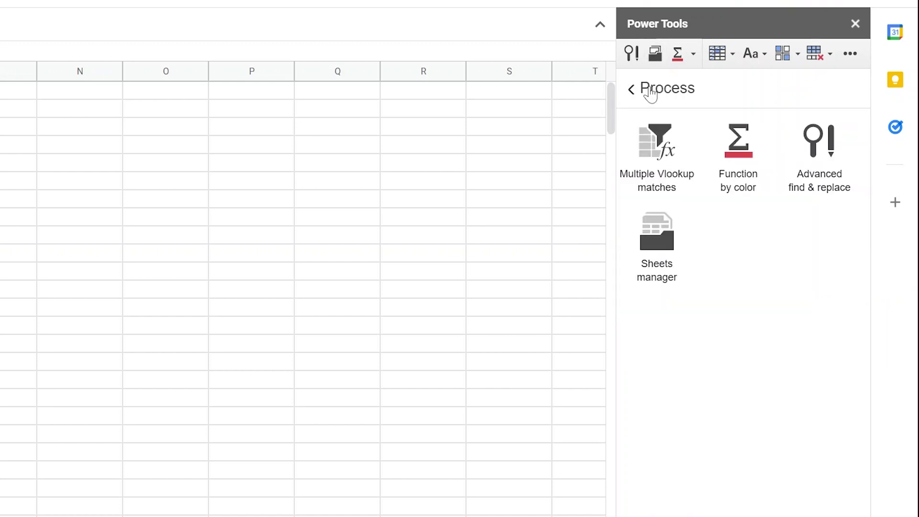